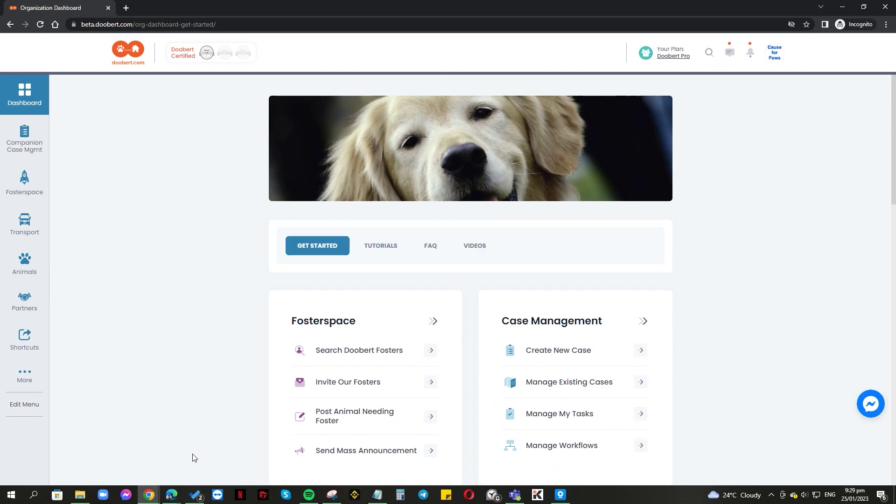
Expand the Fosterspace options from the left sidebar
{"action": "left_click", "coordinate": [24, 182]}
Create a new announcement addressed to All Fosters with the 'neonatal' organization tag
{"action": "left_click", "coordinate": [73, 151]}
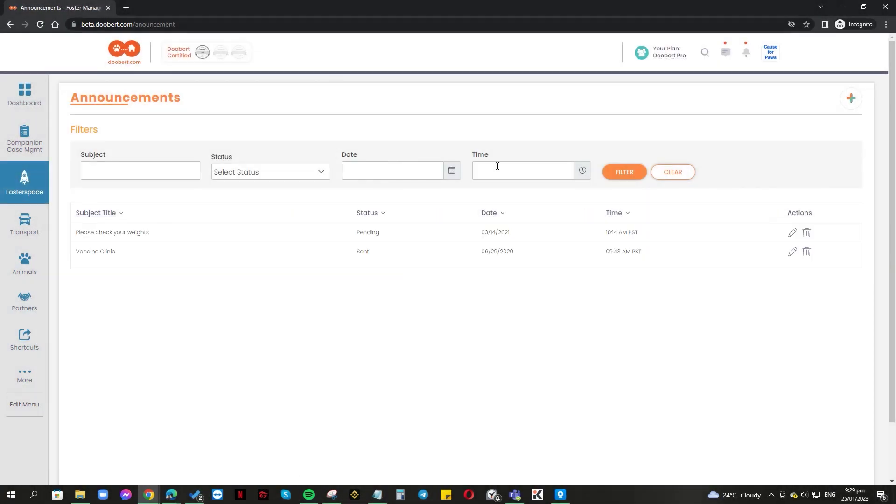
{"action": "left_click", "coordinate": [851, 98]}
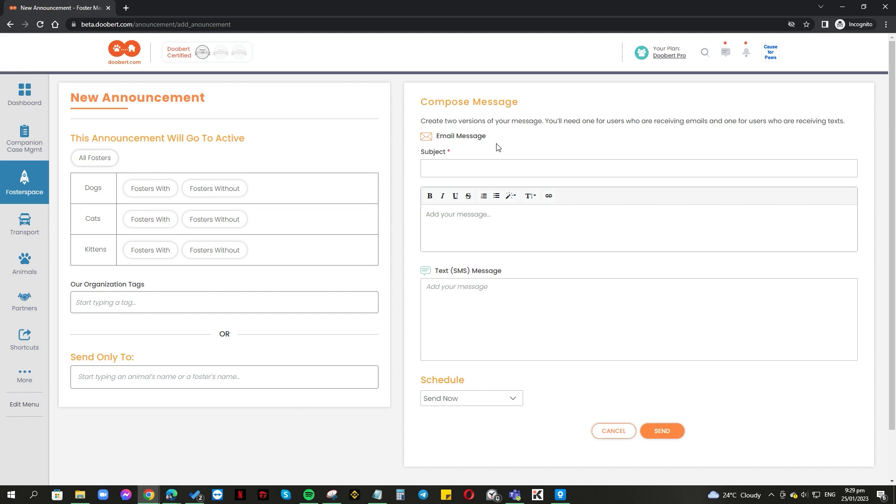
{"action": "left_click", "coordinate": [90, 157]}
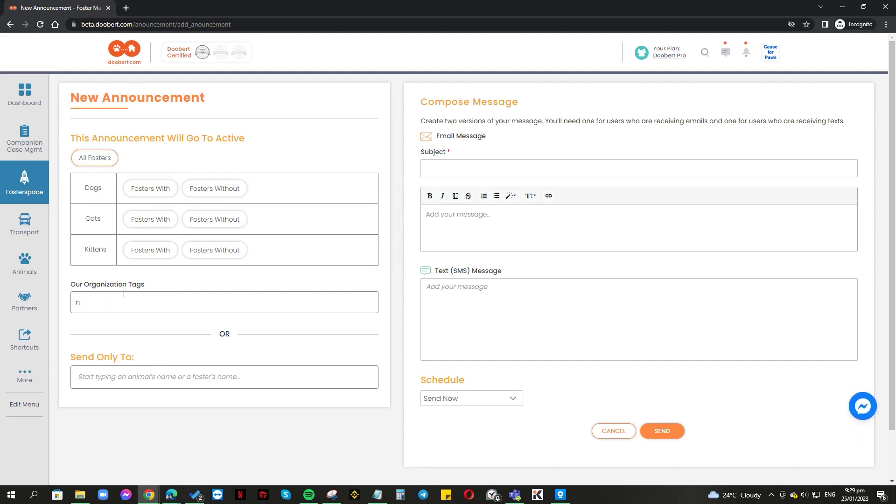
{"action": "type", "text": "neo"}
{"action": "left_click", "coordinate": [90, 344]}
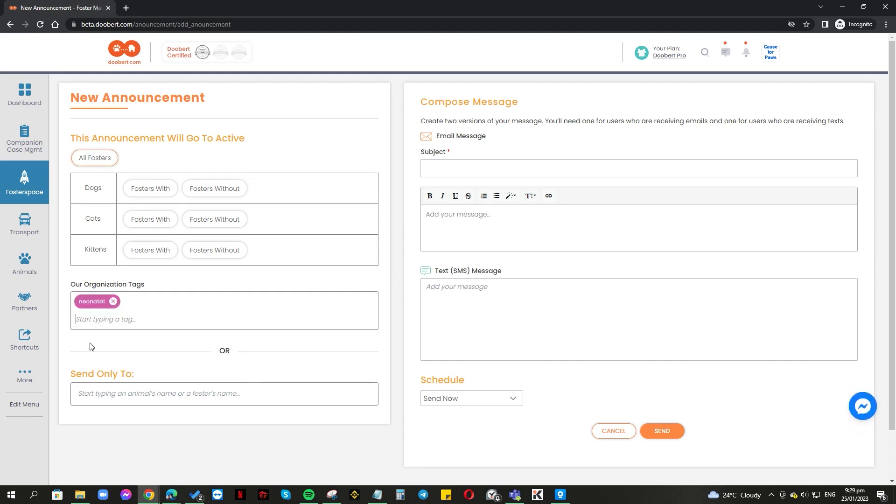
Enter the subject 'Animal Care Expo' and paste the same message into email and SMS
{"action": "left_click", "coordinate": [501, 167]}
{"action": "type", "text": "ANim"}
{"action": "type", "text": "nimal Car"}
{"action": "type", "text": "Expo"}
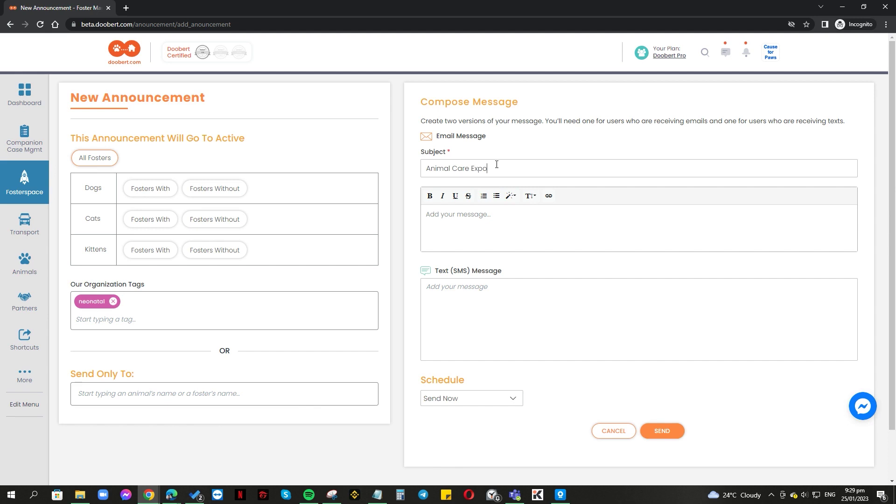
{"action": "type", "text": "We are excited to host our second hybrid experience in West Salem. Animal Care Expo 2023 will feature almost 100 professional development sessions in-person and select livestreamed sessions for a virtual audience."}
{"action": "left_click", "coordinate": [444, 309]}
{"action": "type", "text": "We are excited to host our second hybrid experience in West Salem. Animal Care Expo 2023 will feature almost 100 professional development sessions in-person and select livestreamed sessions for a virtual audience."}
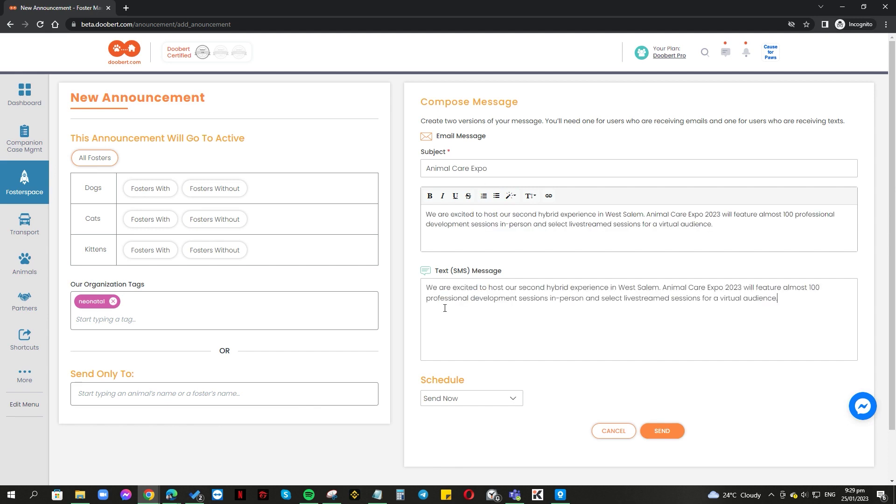
Schedule the announcement for 01/30/2023 at 8:00 AM and send it
{"action": "left_click", "coordinate": [472, 398]}
{"action": "left_click", "coordinate": [448, 414]}
{"action": "left_click", "coordinate": [560, 399]}
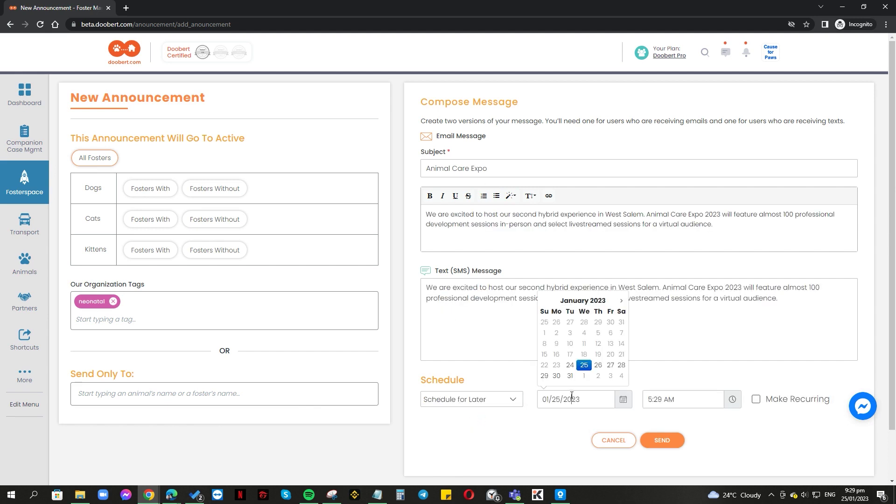
{"action": "left_click", "coordinate": [557, 376]}
{"action": "left_click", "coordinate": [683, 399]}
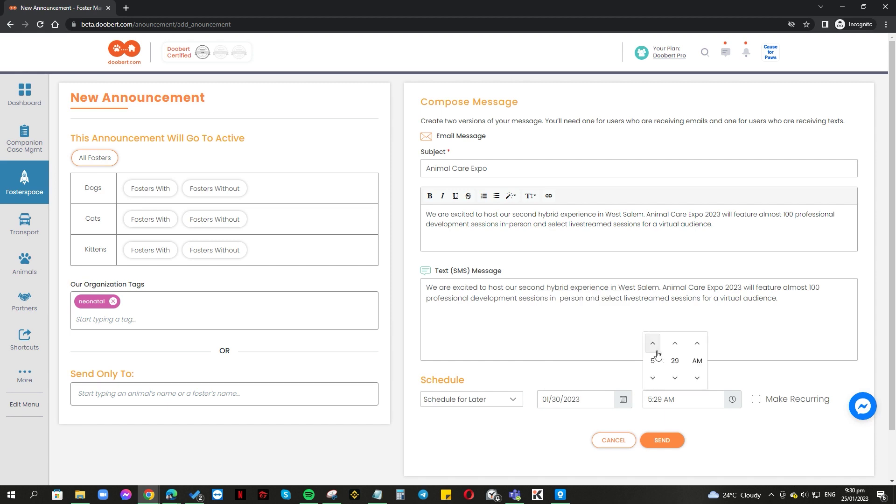
{"action": "left_click", "coordinate": [652, 343]}
{"action": "left_click", "coordinate": [675, 343]}
{"action": "left_click", "coordinate": [675, 378]}
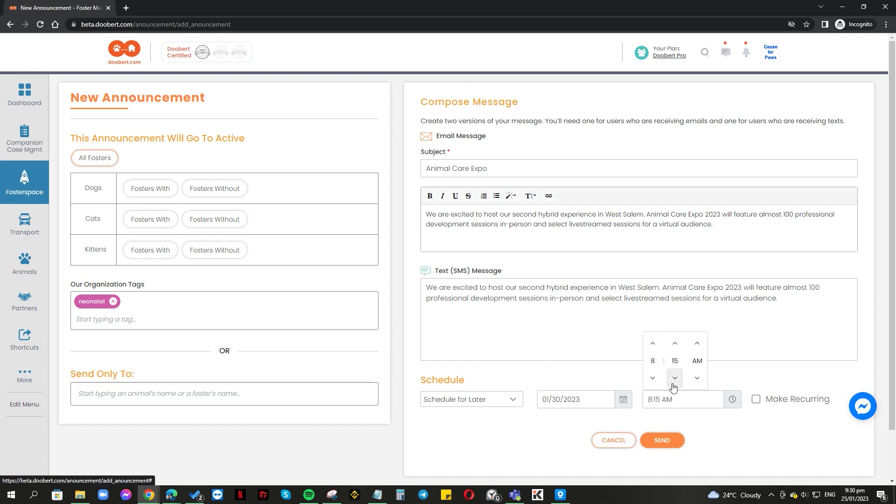
{"action": "left_click", "coordinate": [770, 435]}
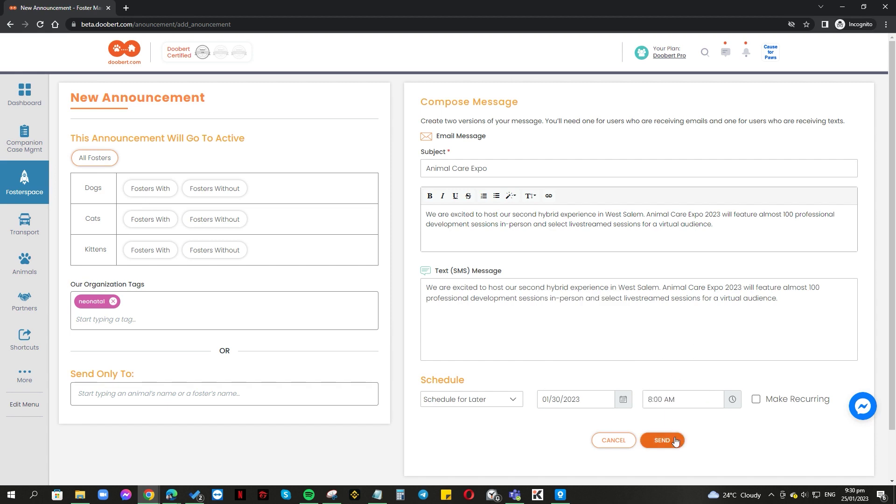
Confirm sending the Animal Care Expo announcement scheduled for 01/30/2023 at 8:00 AM
{"action": "left_click", "coordinate": [662, 441]}
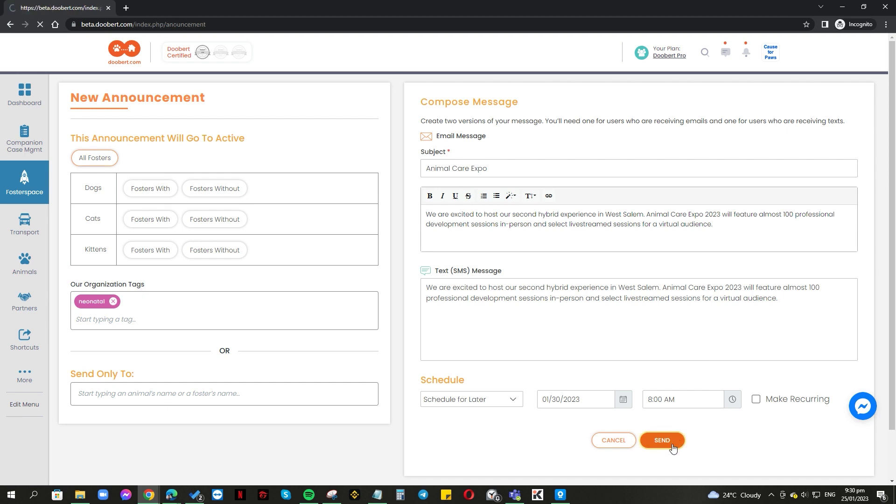